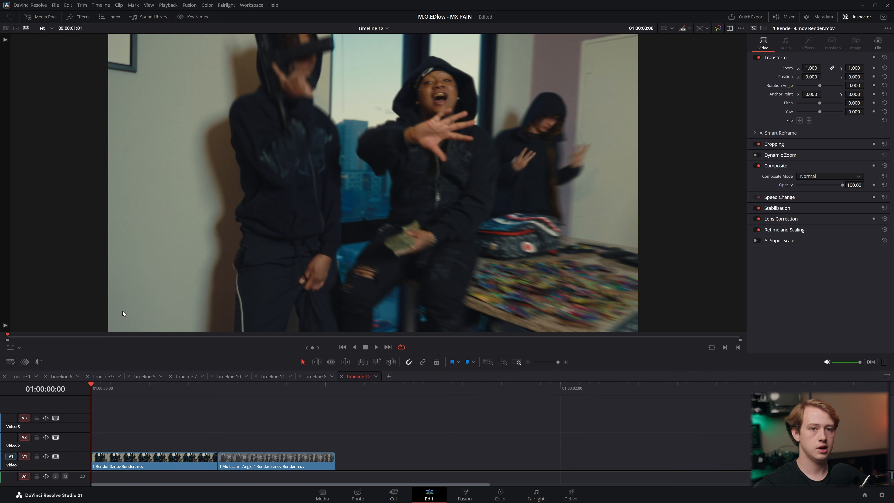
# Find the Adjustment Clip effect, place it on Video 2 above the first clip, and trim it to 12 frames
pyautogui.click(75, 17)
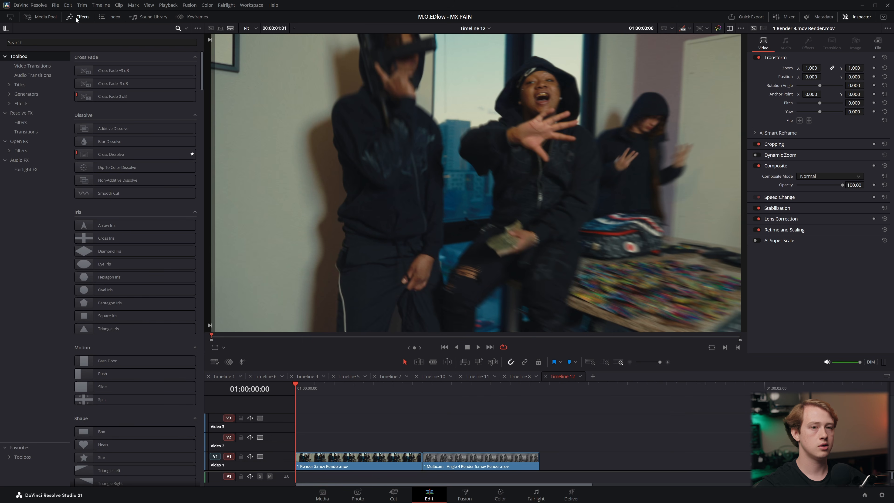
pyautogui.click(178, 28)
pyautogui.write('adju')
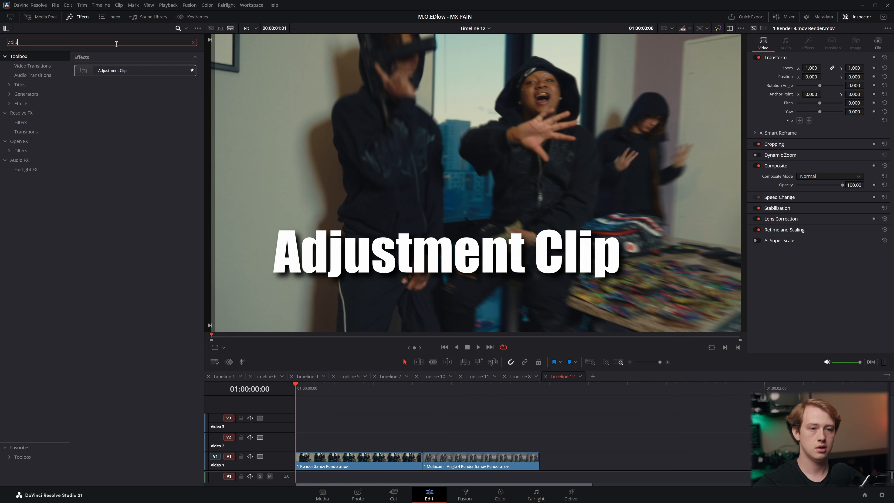
pyautogui.click(107, 71)
pyautogui.moveTo(107, 71); pyautogui.dragTo(295, 445)
pyautogui.moveTo(489, 444); pyautogui.dragTo(404, 444)
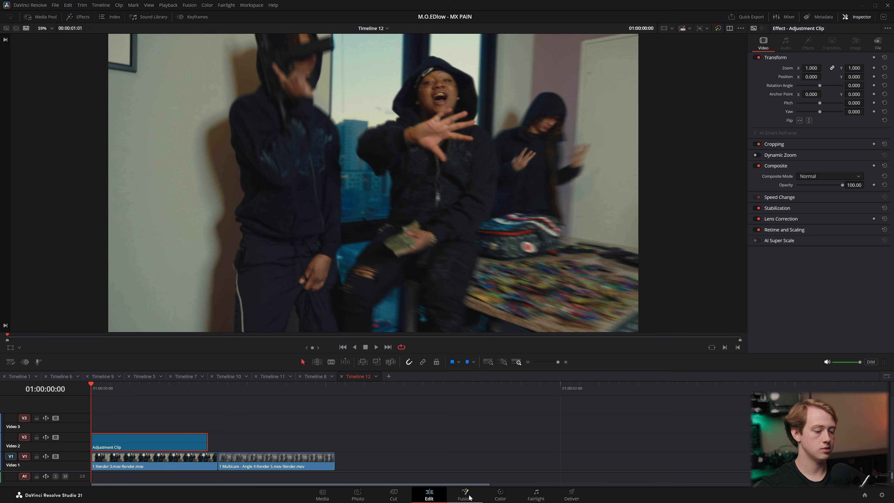
# In the Fusion page, add the Camera Shake tool between the Adjustment Clip and MediaOut1 nodes and space it midway
pyautogui.click(470, 497)
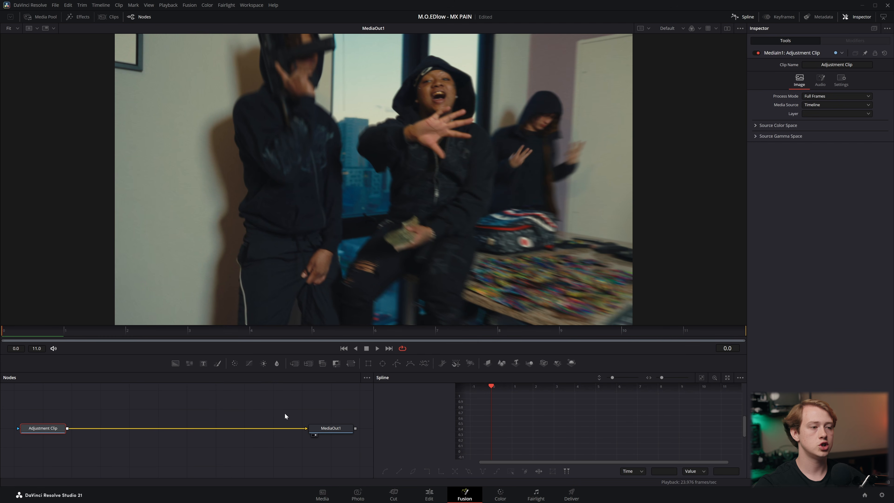
pyautogui.hotkey('shift', 'space')
pyautogui.write('Camera Shake')
pyautogui.write('shake')
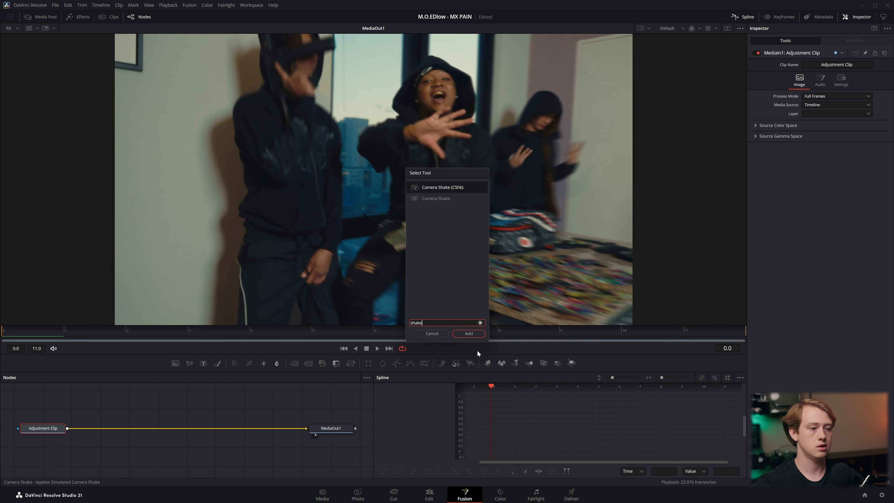
pyautogui.click(443, 199)
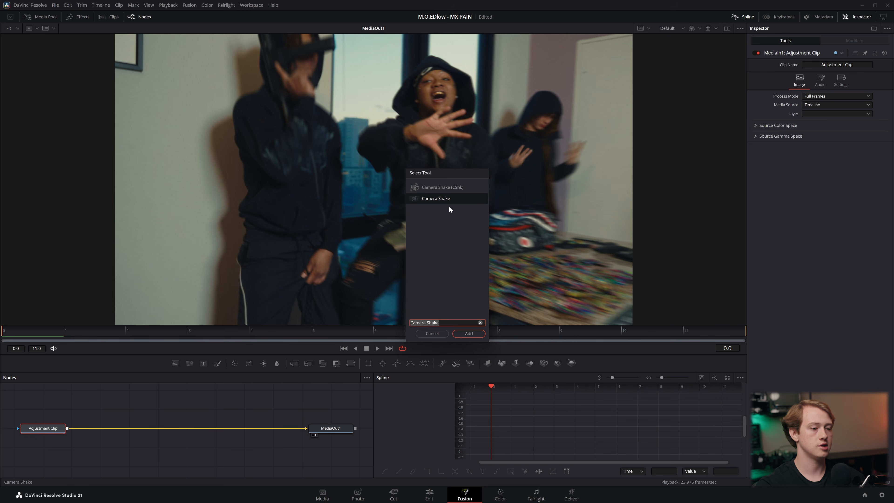
pyautogui.click(464, 333)
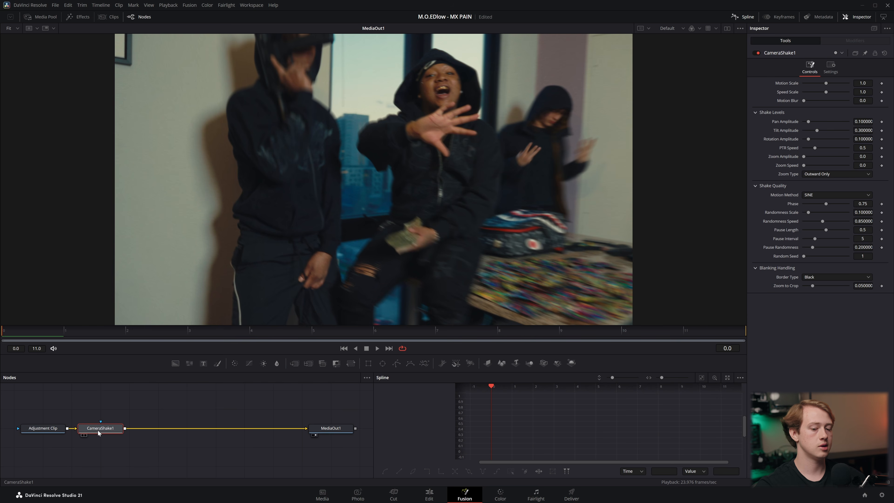
pyautogui.moveTo(99, 432); pyautogui.dragTo(178, 429)
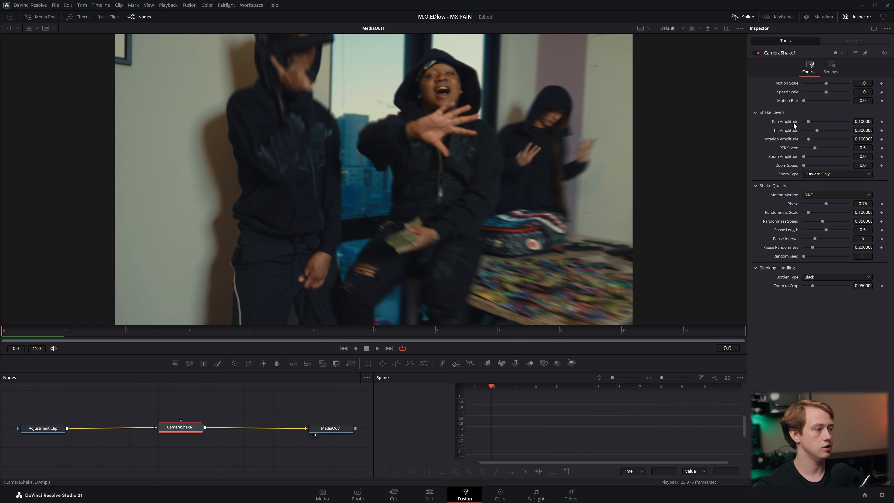
# Zero the camera shake's pan, tilt and rotation amplitudes and its randomness and pause settings, and set Phase to 0.5
pyautogui.moveTo(808, 121); pyautogui.dragTo(800, 131)
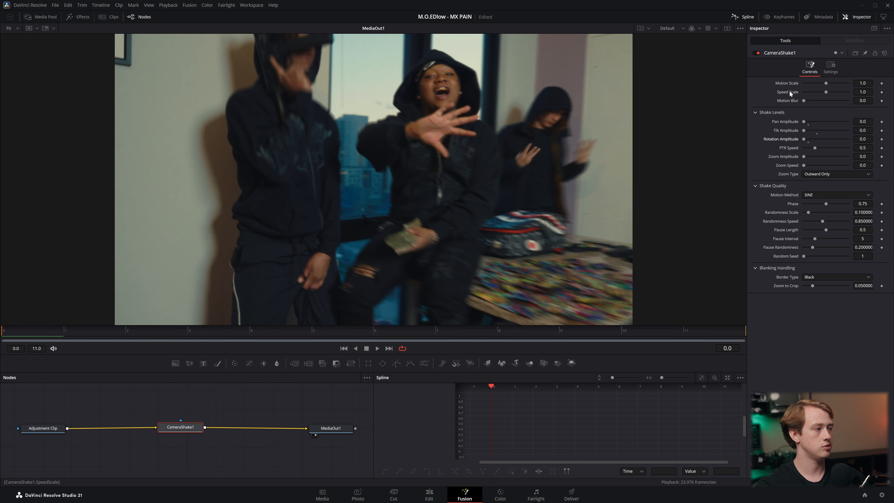
pyautogui.moveTo(826, 204); pyautogui.dragTo(799, 212)
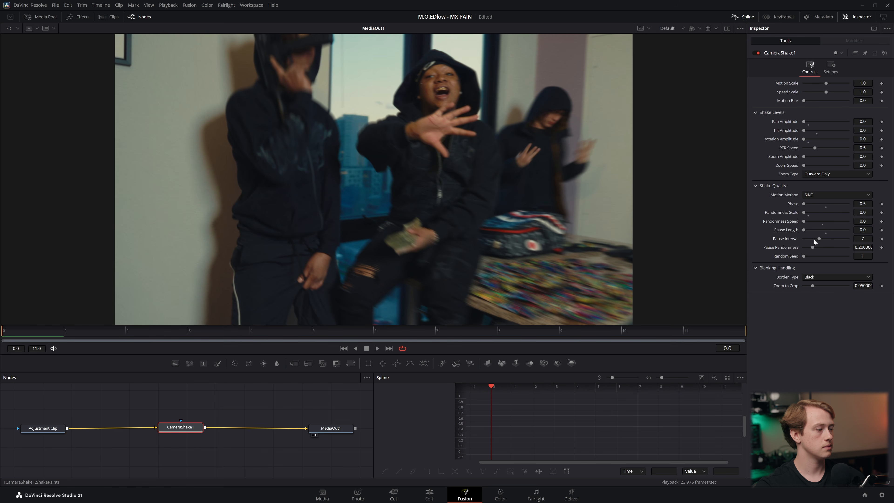
pyautogui.moveTo(813, 247); pyautogui.dragTo(799, 248)
# Set the shake's Zoom to Crop to 0.0 and its Border Type to Reflect
pyautogui.moveTo(813, 285); pyautogui.dragTo(731, 288)
pyautogui.click(820, 276)
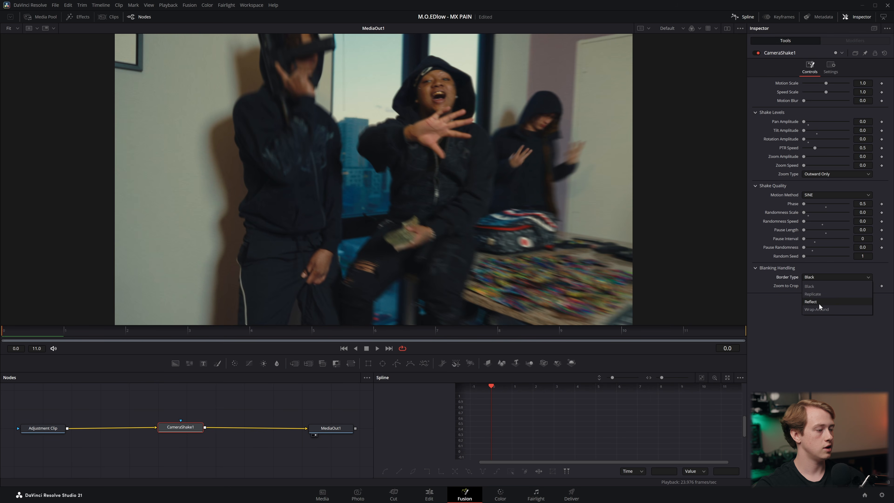
pyautogui.click(828, 302)
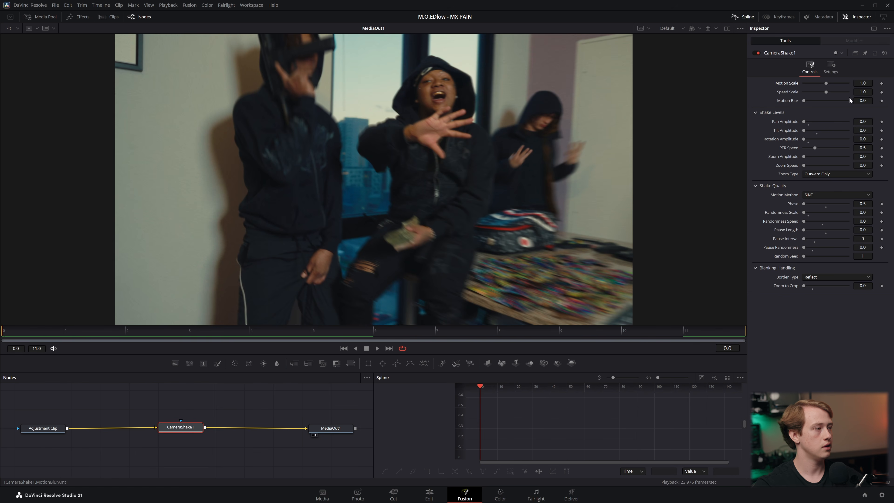
# Keyframe the Motion Scale from 2.0 at frame 0 to 0.0 at frame 11, and return to the start
pyautogui.click(882, 83)
pyautogui.moveTo(826, 83); pyautogui.dragTo(856, 82)
pyautogui.moveTo(452, 330); pyautogui.dragTo(708, 330)
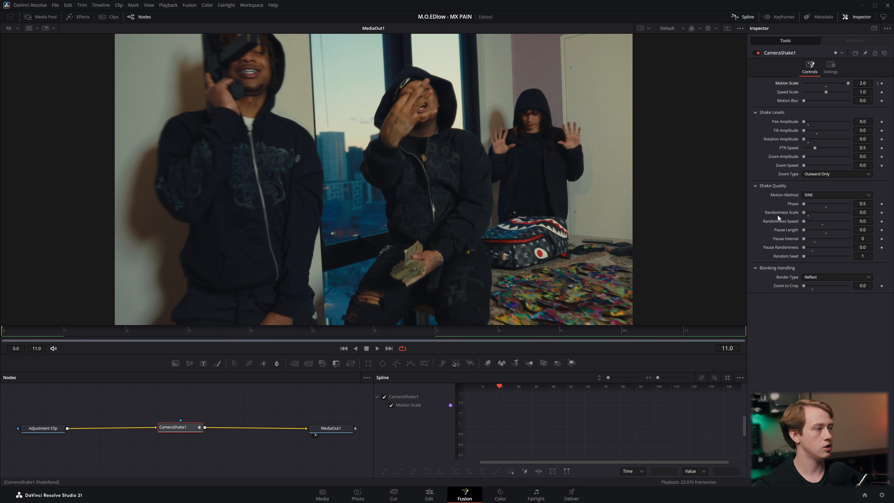
pyautogui.click(882, 84)
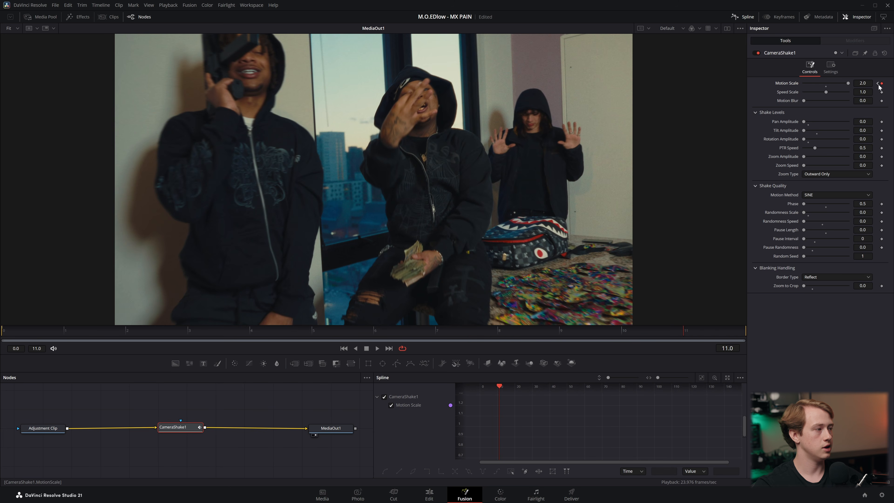
pyautogui.moveTo(849, 83); pyautogui.dragTo(756, 85)
pyautogui.press('Home')
# Fit the Motion Scale curve in the spline editor, smooth all keyframes, and shape the handles into a steep drop with a gentle ease-out
pyautogui.click(738, 21)
pyautogui.click(738, 22)
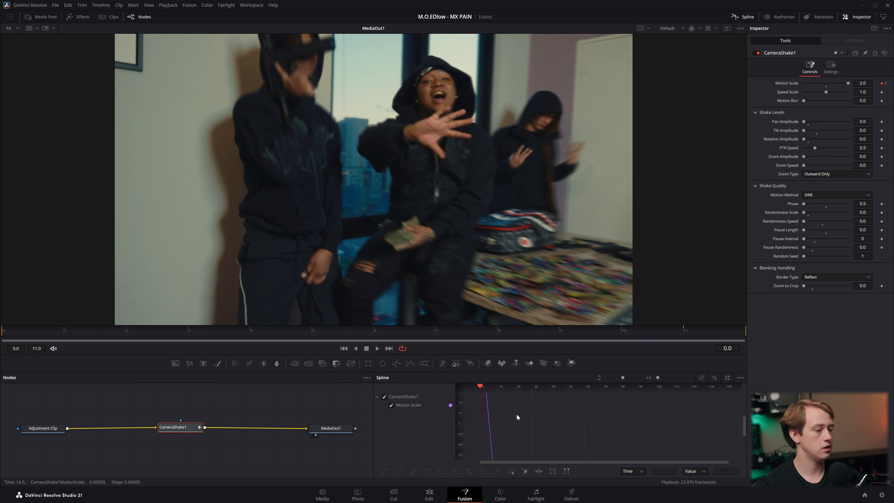
pyautogui.click(702, 377)
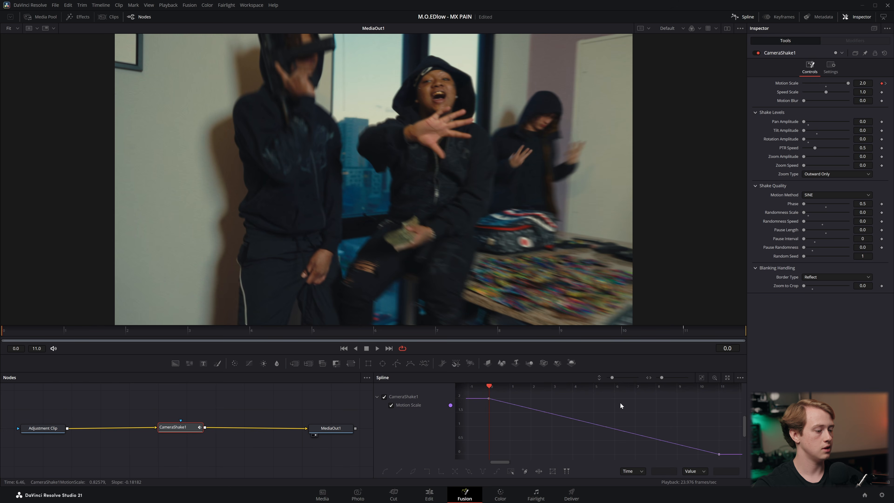
pyautogui.hotkey('ctrl', 'a')
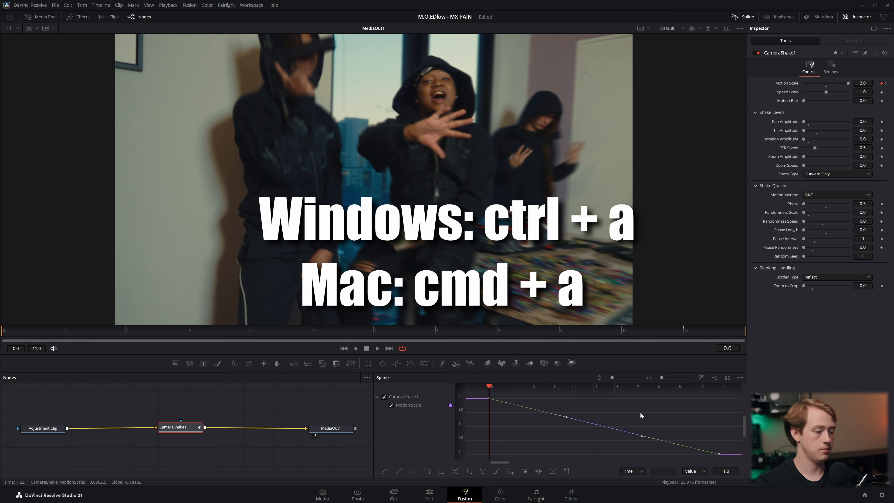
pyautogui.press('s')
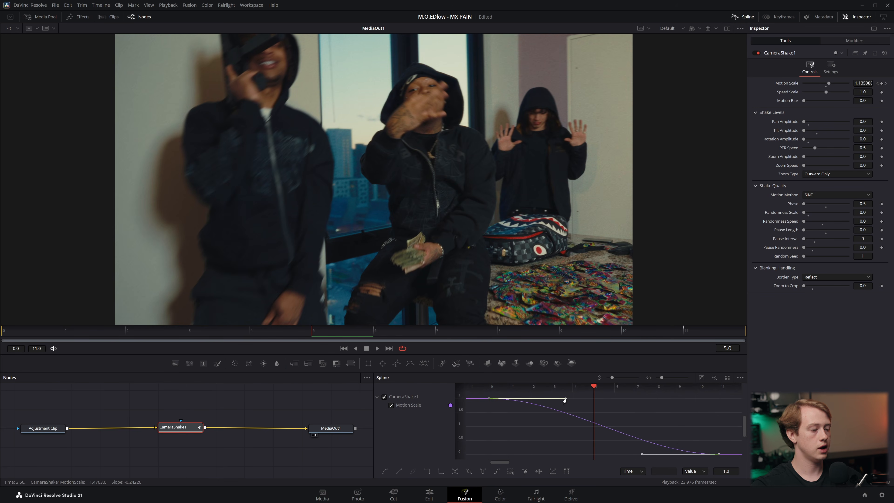
pyautogui.moveTo(564, 400); pyautogui.dragTo(536, 447)
pyautogui.moveTo(639, 457); pyautogui.dragTo(626, 457)
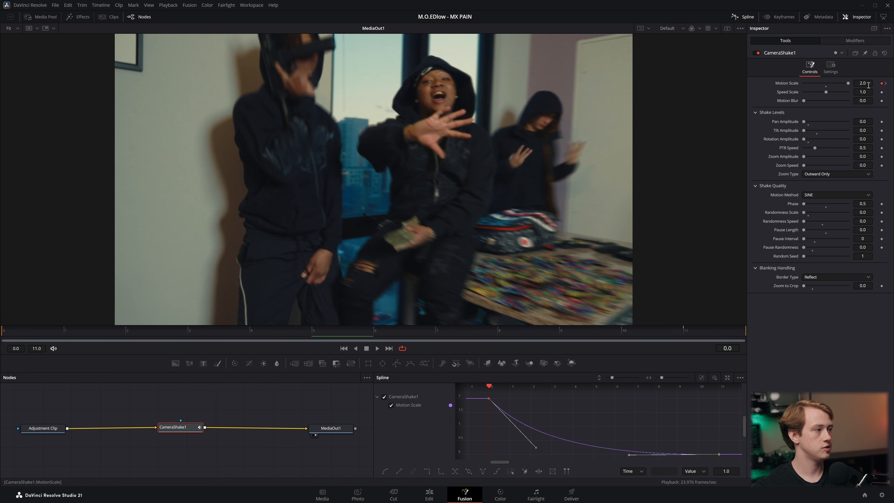
# Set the camera shake's Speed Scale to 1.228 and Motion Blur to 0.78
pyautogui.click(867, 91)
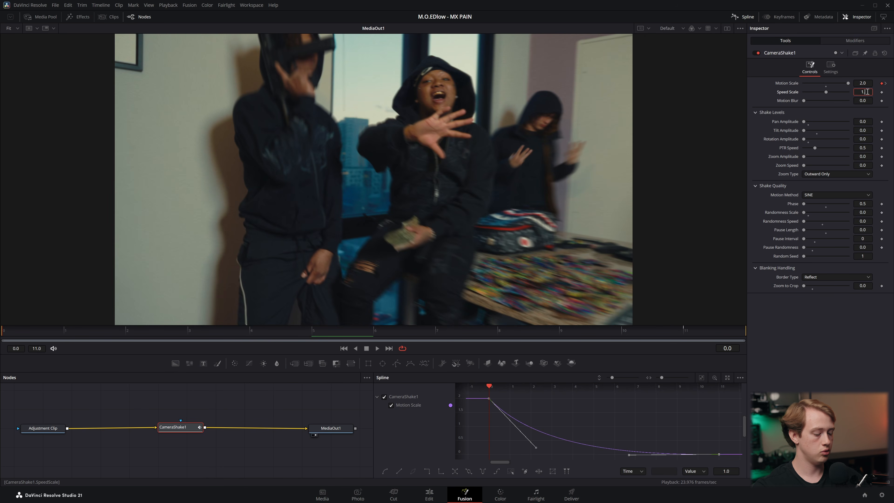
pyautogui.press('Tab')
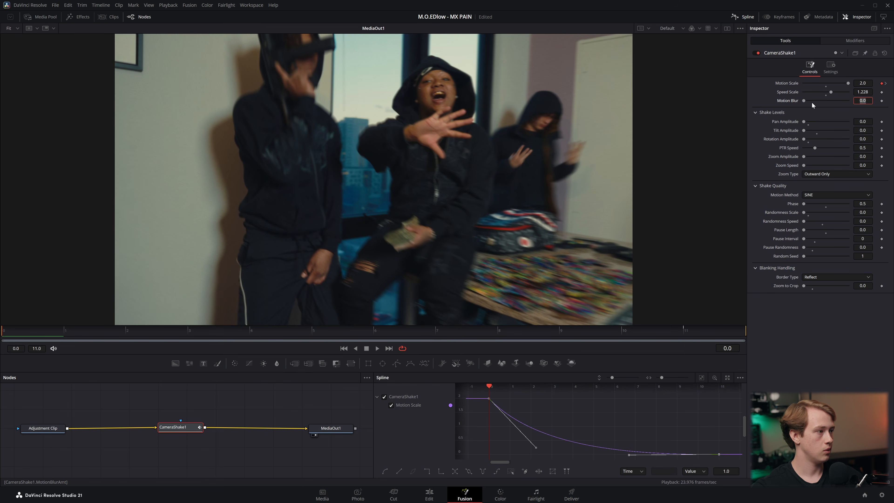
pyautogui.moveTo(803, 102); pyautogui.dragTo(837, 102)
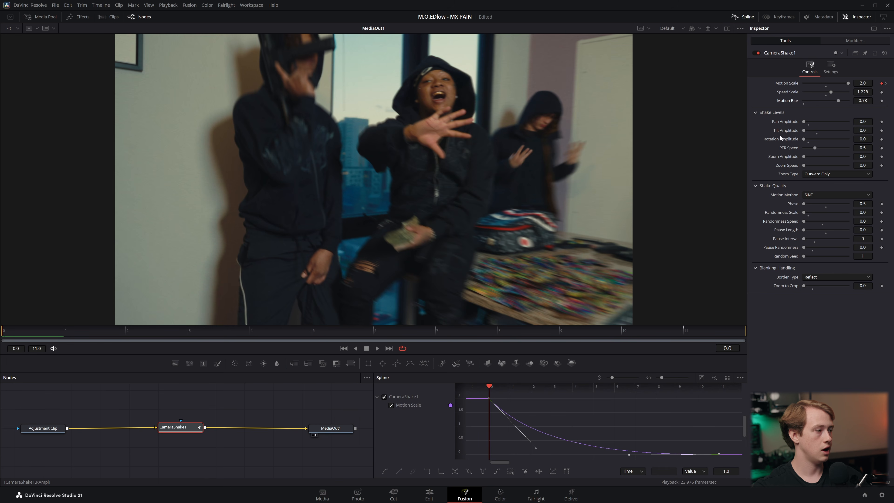
# Set Pan Amplitude to 0.307, Tilt Amplitude to 0.268 and PTR Speed to 1.685, and preview the shake
pyautogui.moveTo(804, 123); pyautogui.dragTo(818, 124)
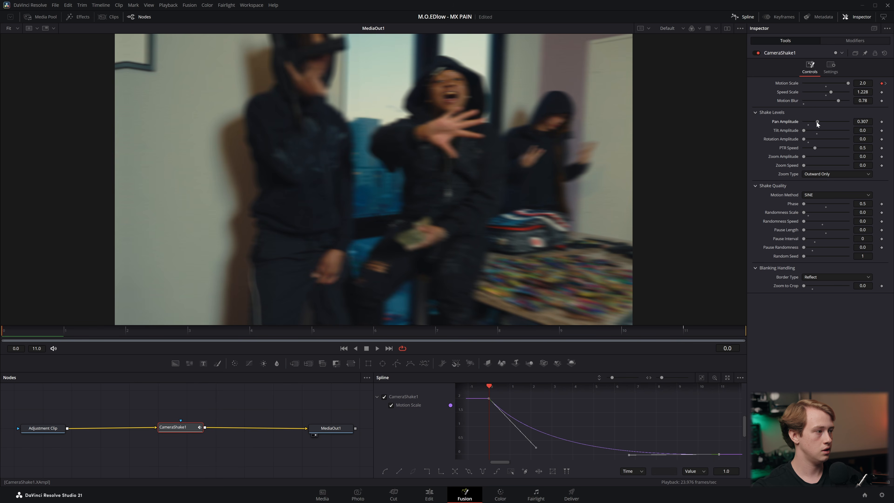
pyautogui.moveTo(806, 131); pyautogui.dragTo(819, 135)
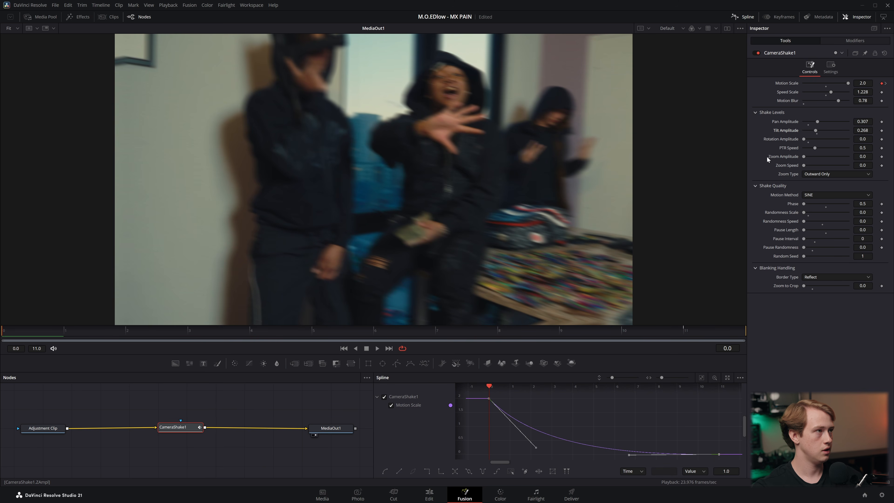
pyautogui.moveTo(816, 148); pyautogui.dragTo(841, 150)
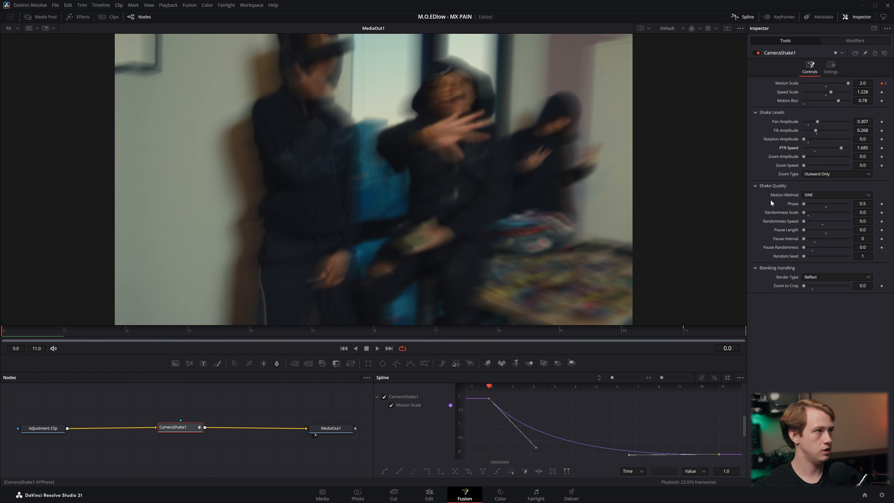
pyautogui.press('space')
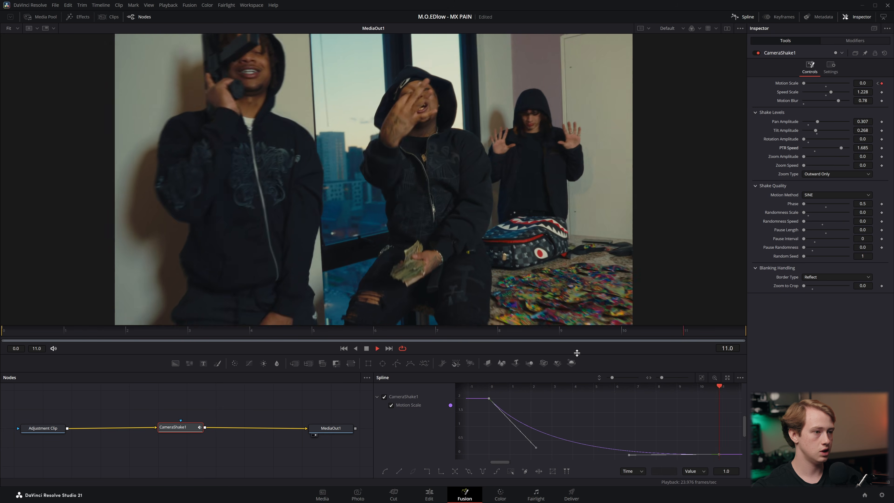
pyautogui.press('space')
# In the Edit page timeline, copy the shake adjustment clip so it also sits above the second video clip
pyautogui.click(432, 498)
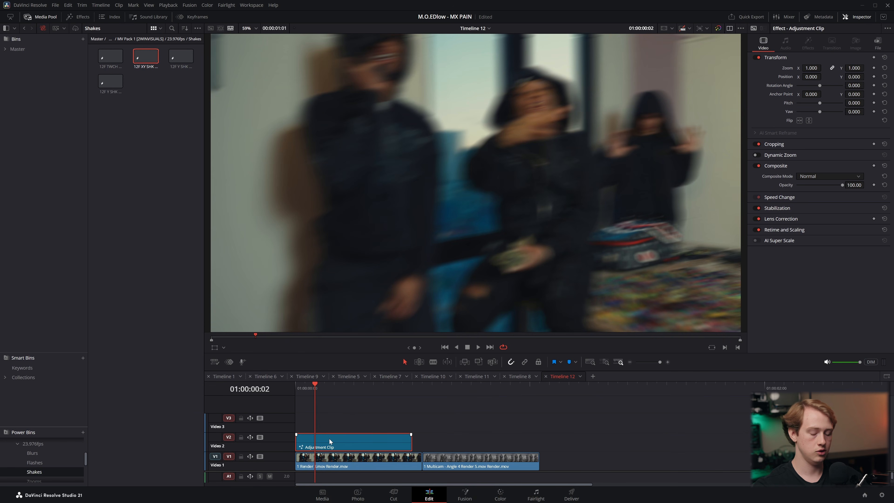
pyautogui.moveTo(326, 439); pyautogui.dragTo(466, 442)
# Play the timeline from the start to review the shake effect on both clips
pyautogui.press('space')
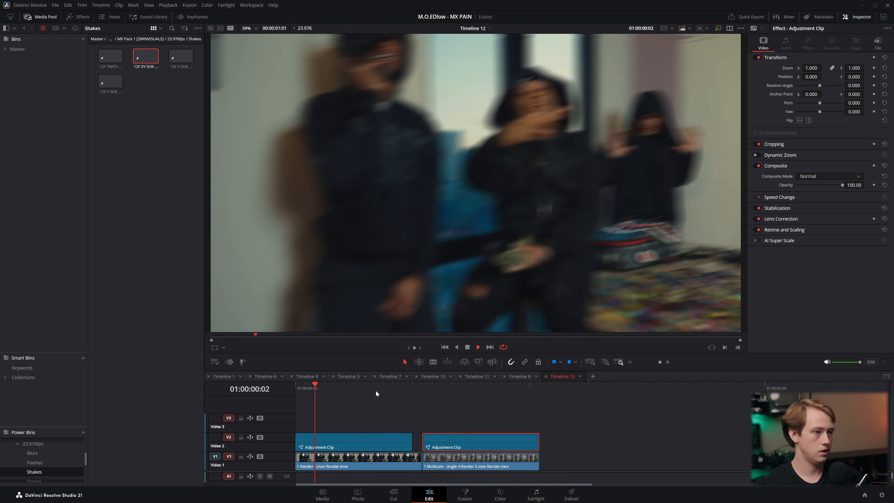
pyautogui.click(376, 390)
pyautogui.press('Home')
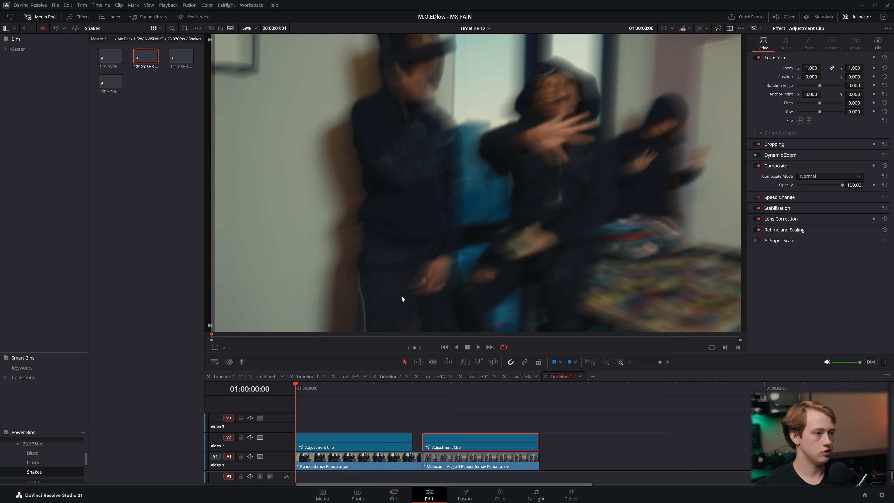
pyautogui.press('space')
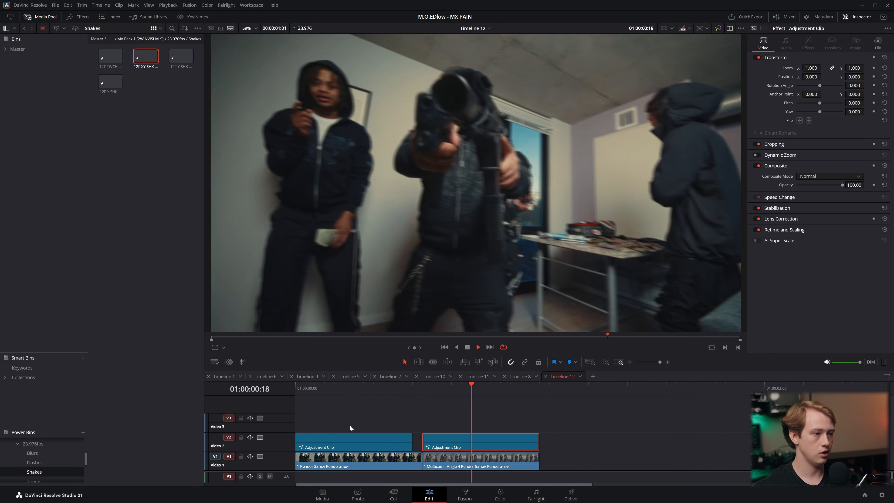
pyautogui.click(365, 436)
pyautogui.press('space')
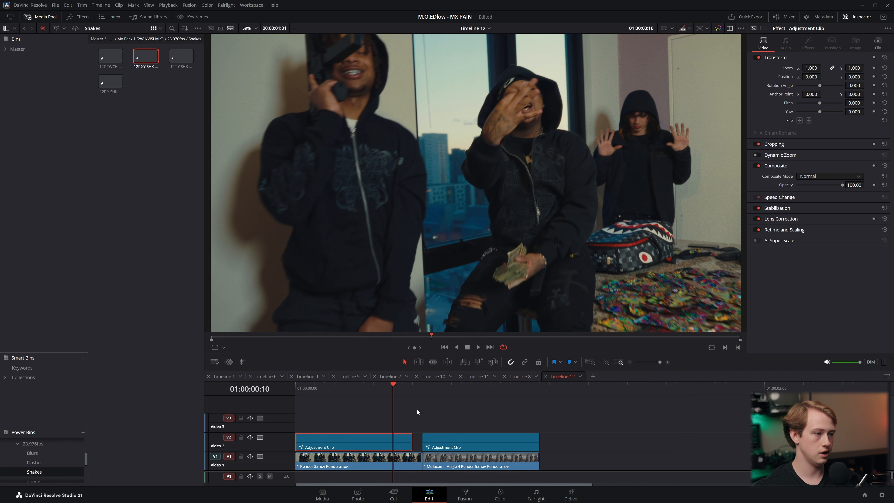
pyautogui.moveTo(370, 386); pyautogui.dragTo(254, 381)
pyautogui.press('space')
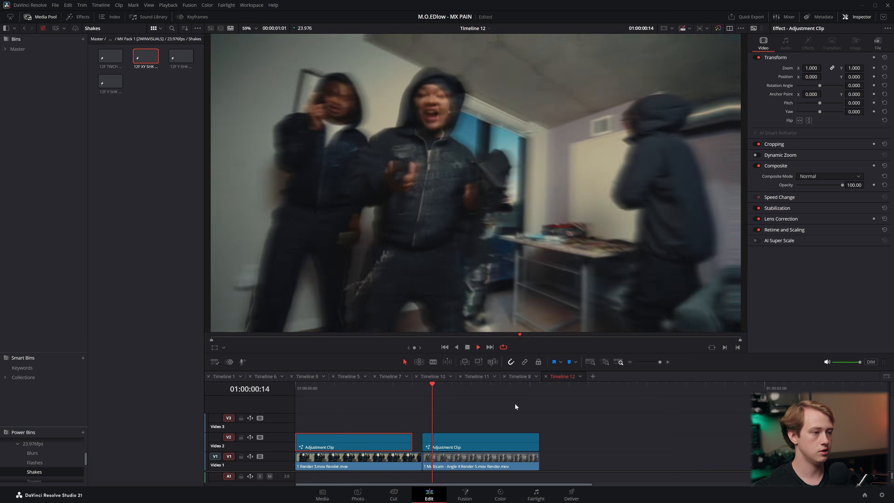
# Back in Fusion, make the first clip's camera shake vertical only, with Pan Amplitude 0.0 and Tilt Amplitude 1.0, previewing the motion
pyautogui.click(497, 439)
pyautogui.click(465, 493)
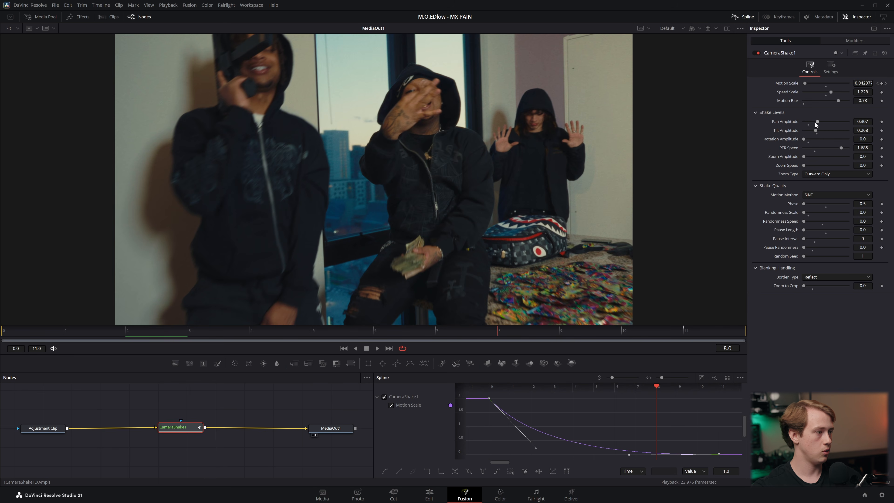
pyautogui.moveTo(818, 121); pyautogui.dragTo(707, 127)
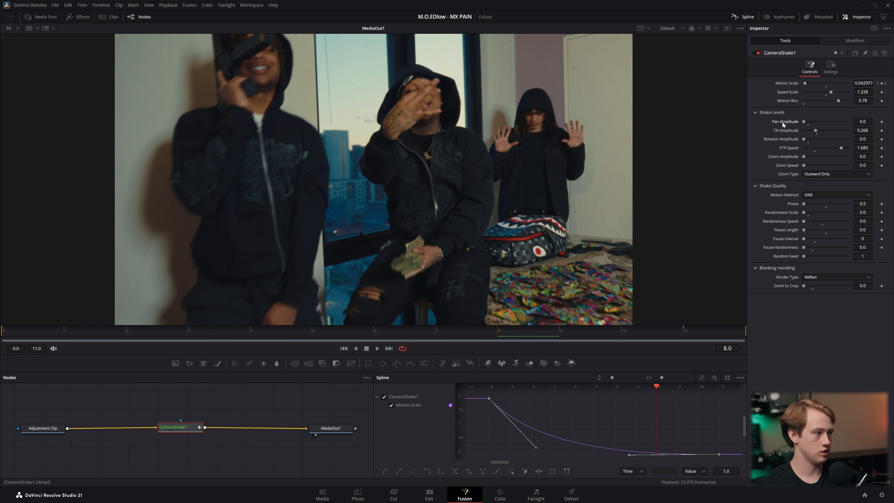
pyautogui.press('space')
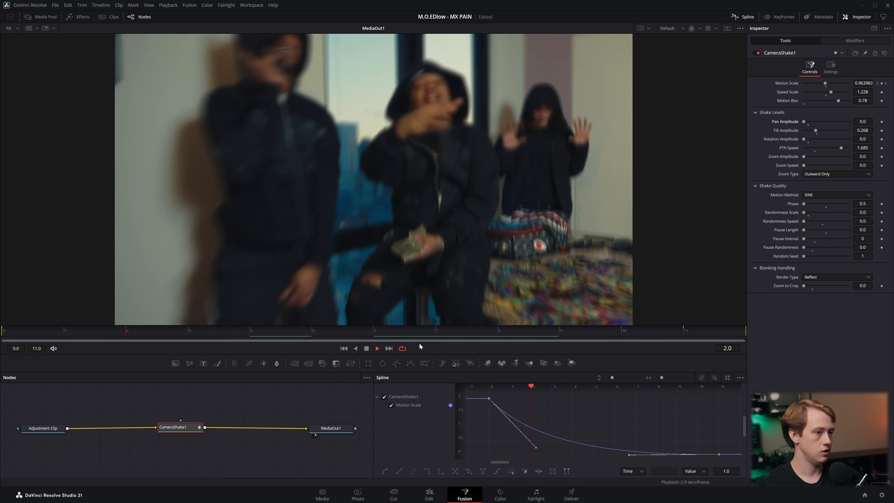
pyautogui.moveTo(816, 131); pyautogui.dragTo(851, 127)
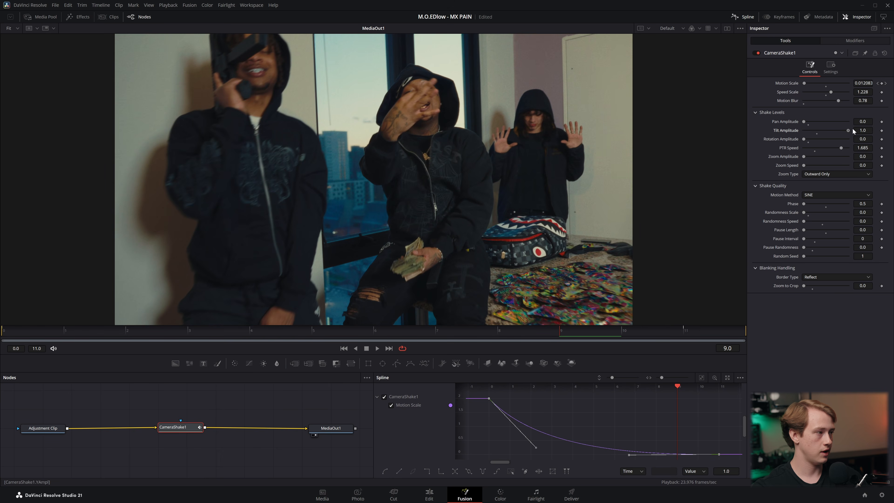
# Try a Tilt Amplitude of 0.591 on the camera shake and preview the motion
pyautogui.press('space')
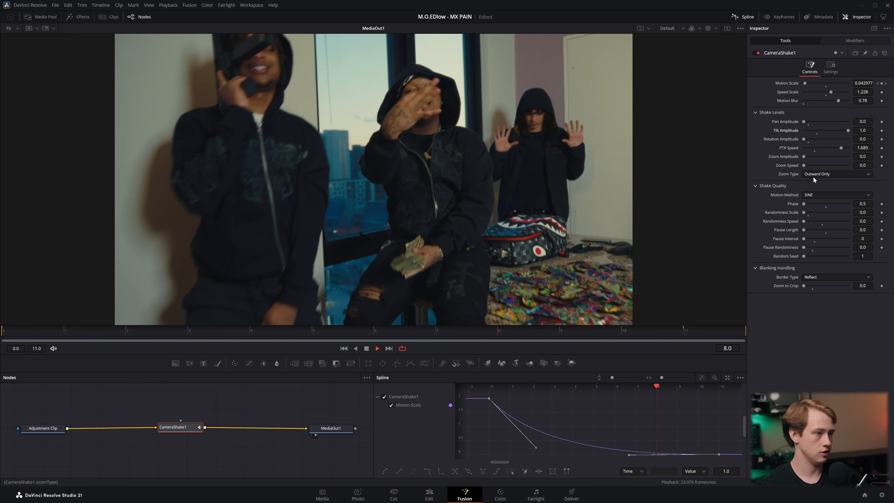
pyautogui.press('space')
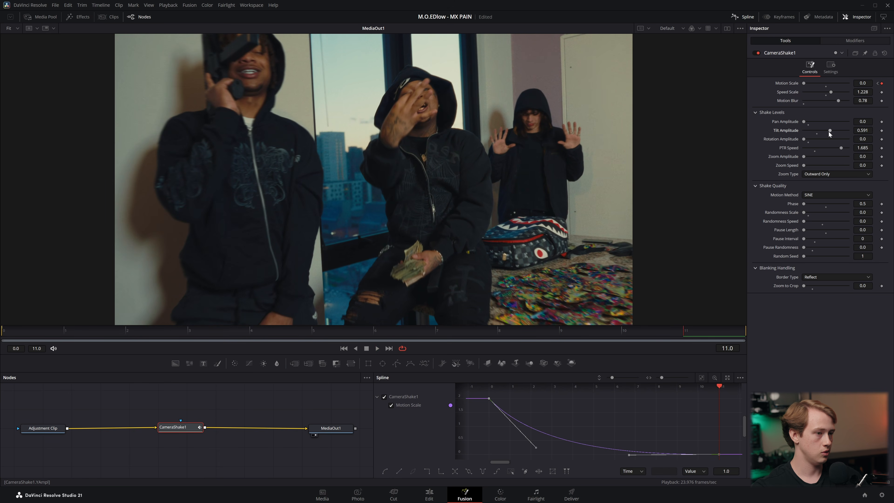
pyautogui.press('space')
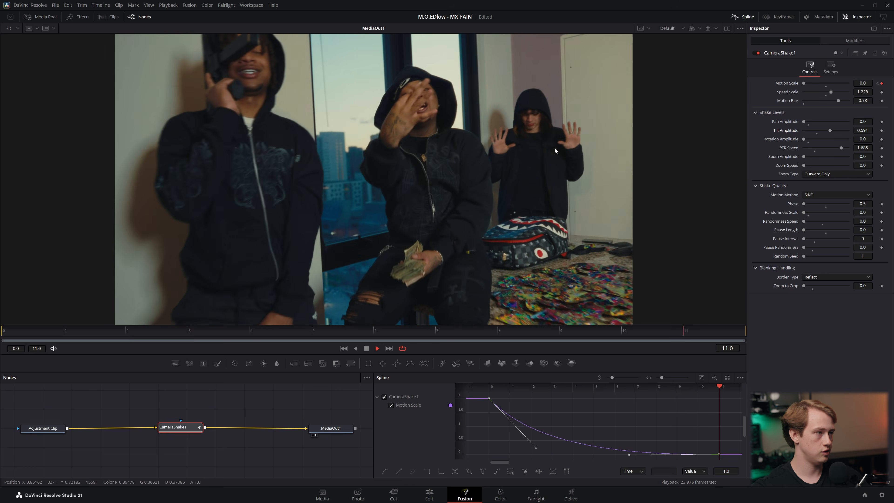
pyautogui.press('space')
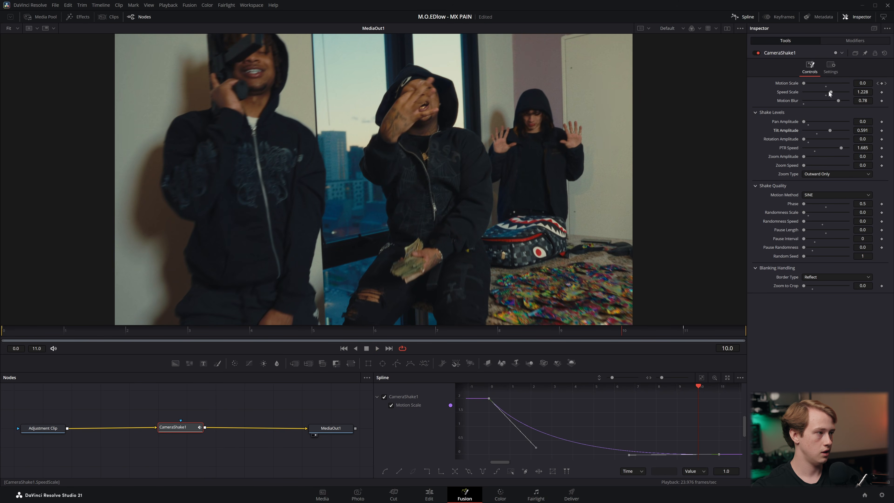
# Set the camera shake's Speed Scale to 0.787 and Tilt Amplitude to 0.276, previewing the motion after each change
pyautogui.moveTo(831, 92); pyautogui.dragTo(823, 92)
pyautogui.press('space')
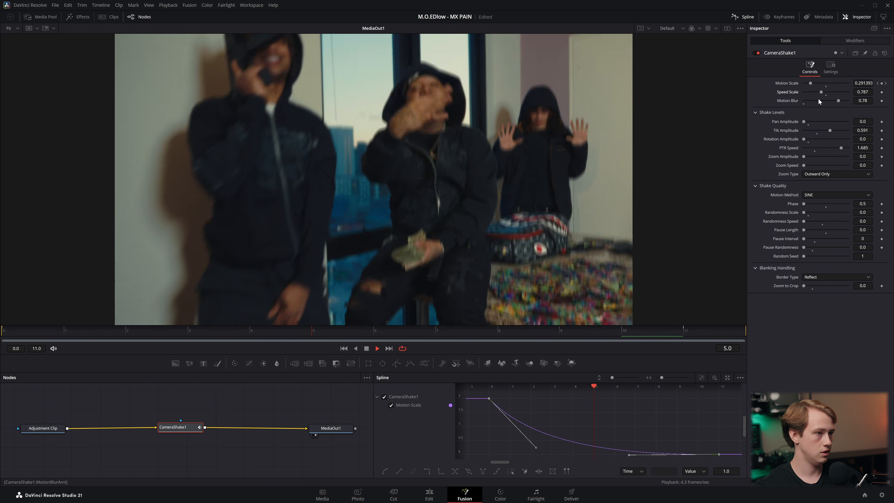
pyautogui.press('space')
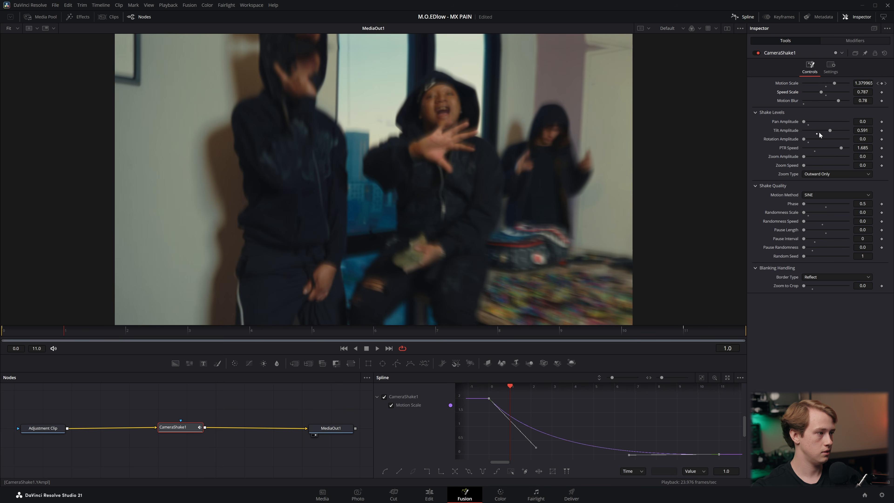
pyautogui.moveTo(829, 130); pyautogui.dragTo(816, 130)
pyautogui.press('space')
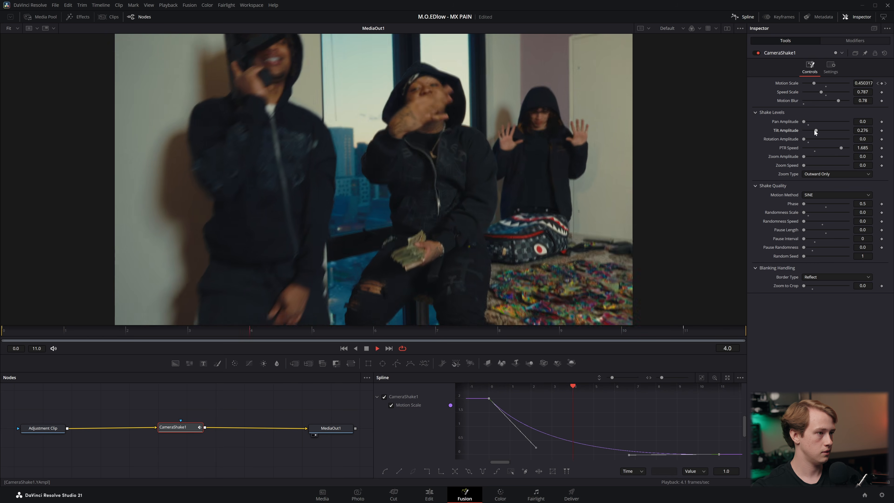
pyautogui.press('space')
# Set the camera shake's blanking Border Type to Replicate and preview the edges
pyautogui.click(825, 278)
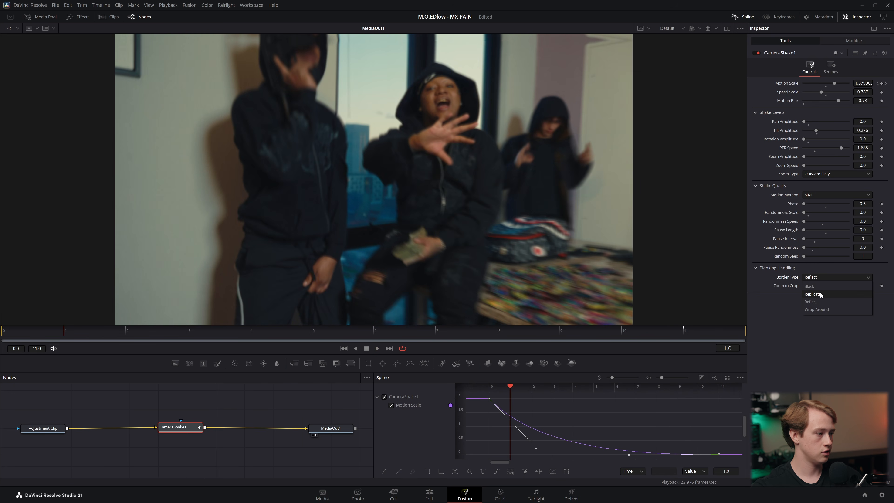
pyautogui.click(822, 293)
pyautogui.press('space')
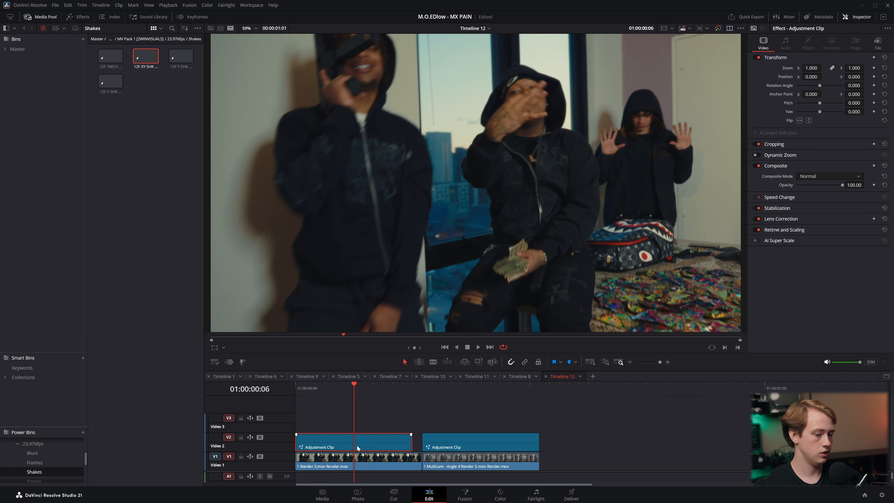
# Return to the Edit page and play the timeline from the start to review the revised shake
pyautogui.moveTo(354, 389); pyautogui.dragTo(247, 401)
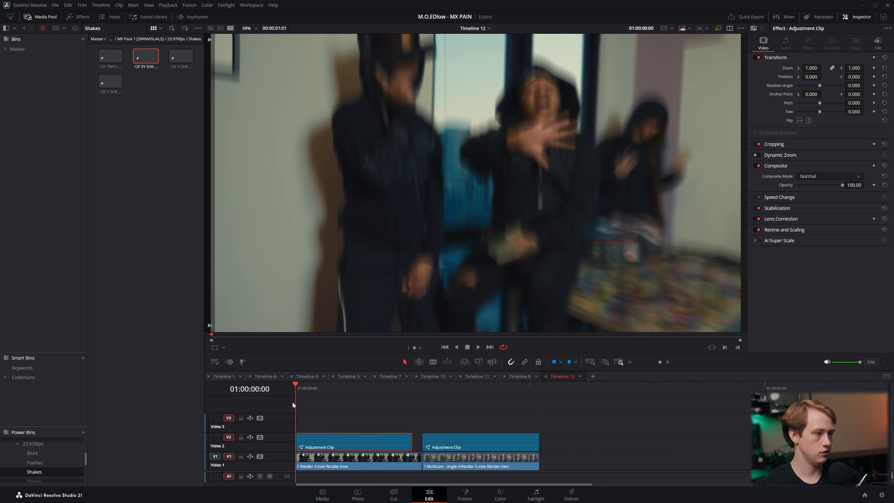
pyautogui.press('space')
pyautogui.press('space')
# Replace the second clip's shake with a copy of the first clip's revised adjustment clip, then play and scrub the timeline
pyautogui.click(458, 438)
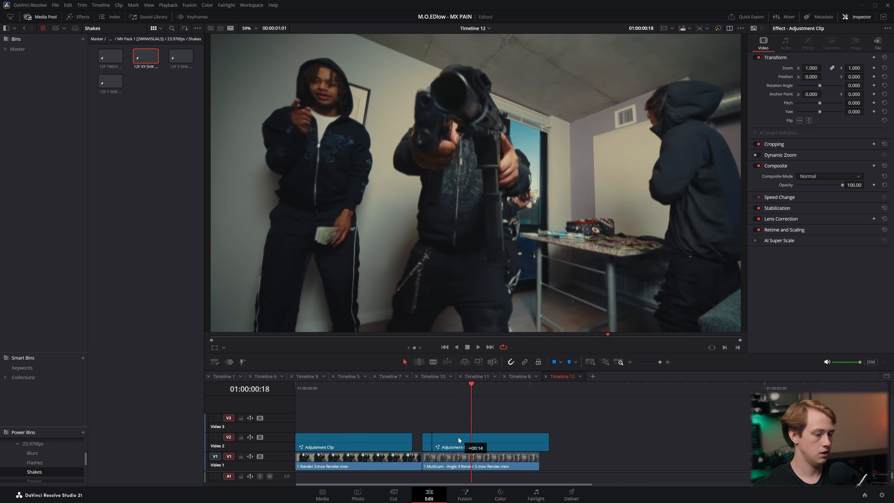
pyautogui.moveTo(440, 386); pyautogui.dragTo(177, 414)
pyautogui.press('space')
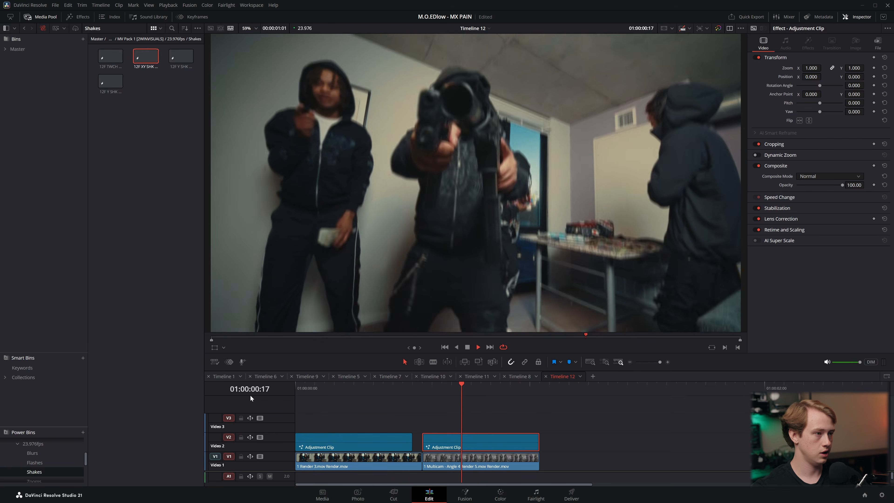
pyautogui.press('space')
pyautogui.moveTo(322, 387)
pyautogui.mouseDown()
pyautogui.moveTo(312, 386)
pyautogui.moveTo(338, 385)
pyautogui.mouseUp()
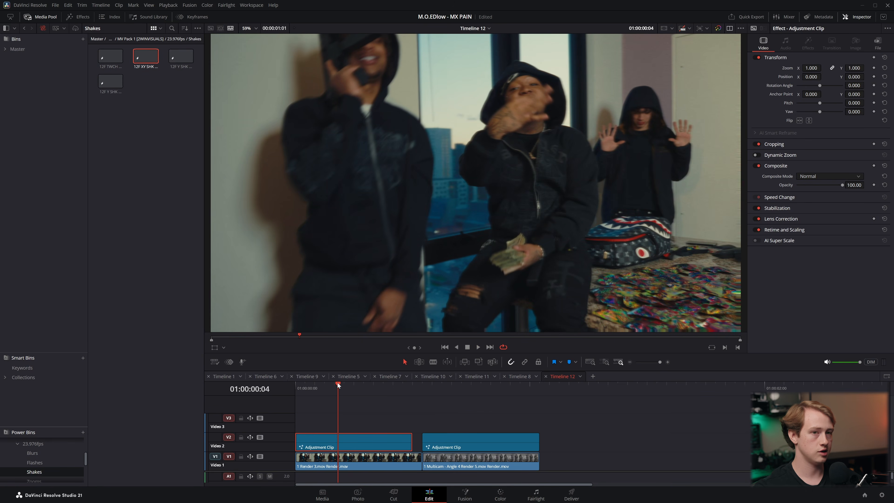
# Place the 12F Exp Post effect from the Flashes power bin on Video 3 above both adjustment clips and play the timeline
pyautogui.click(34, 462)
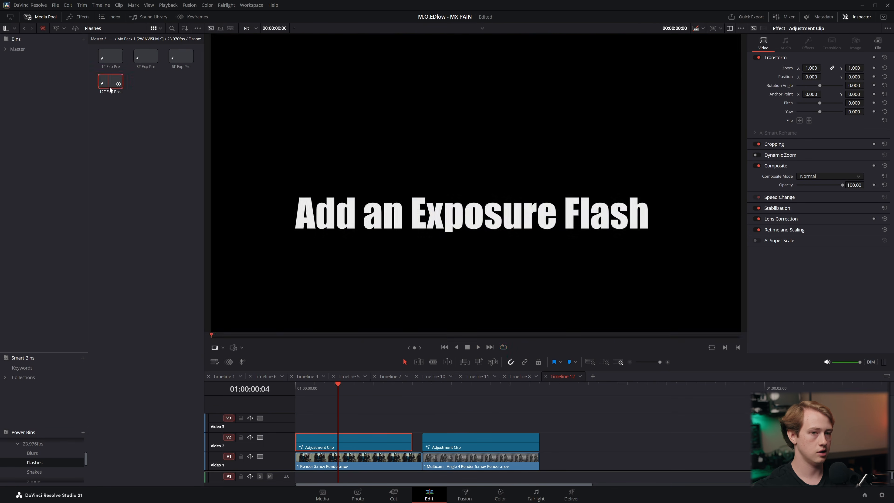
pyautogui.moveTo(110, 82); pyautogui.dragTo(452, 427)
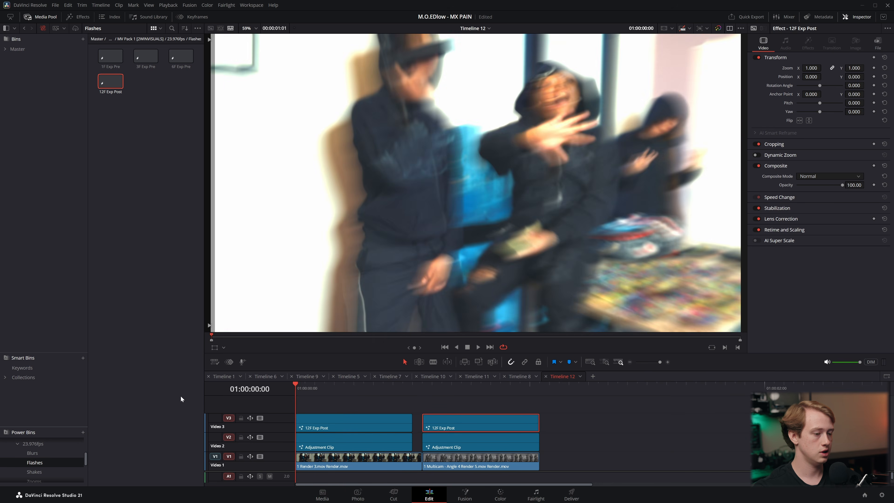
pyautogui.press('space')
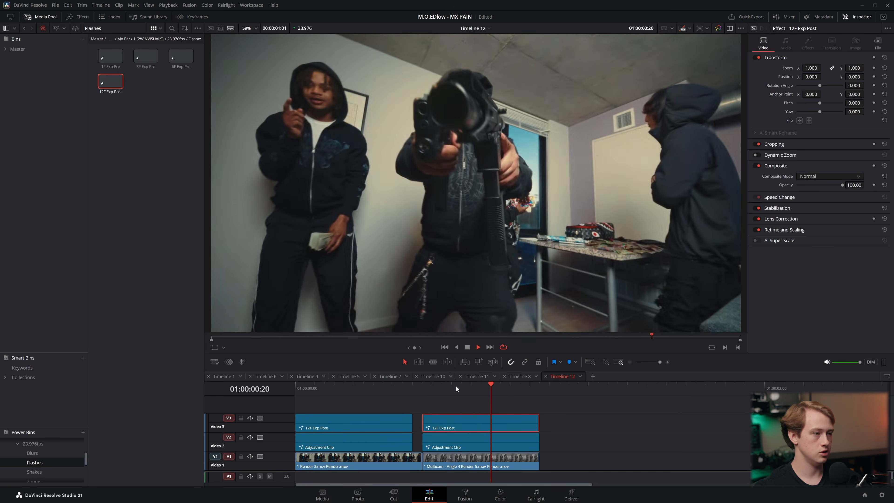